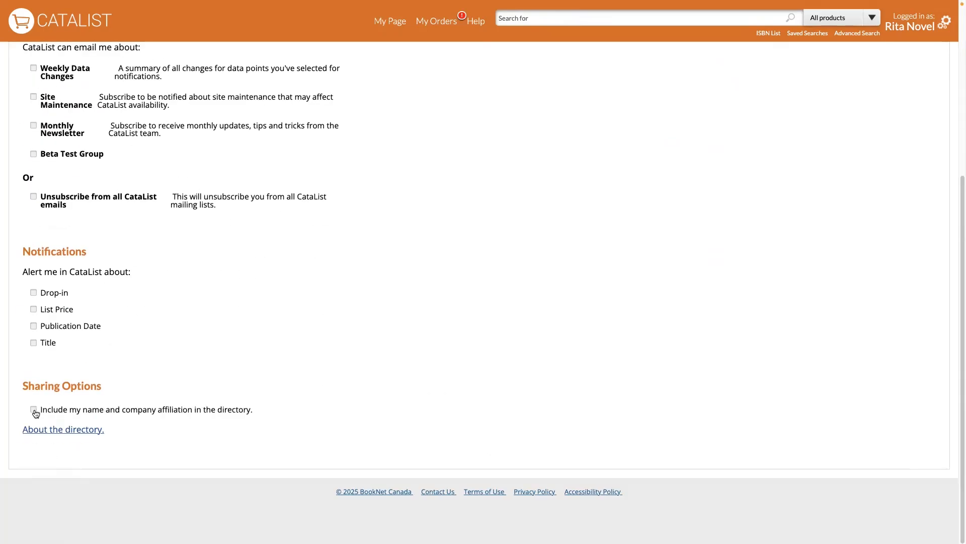
- Enable the sharing option that includes the account holder's name and company affiliation in the directory
{"action": "left_click", "coordinate": [34, 410]}
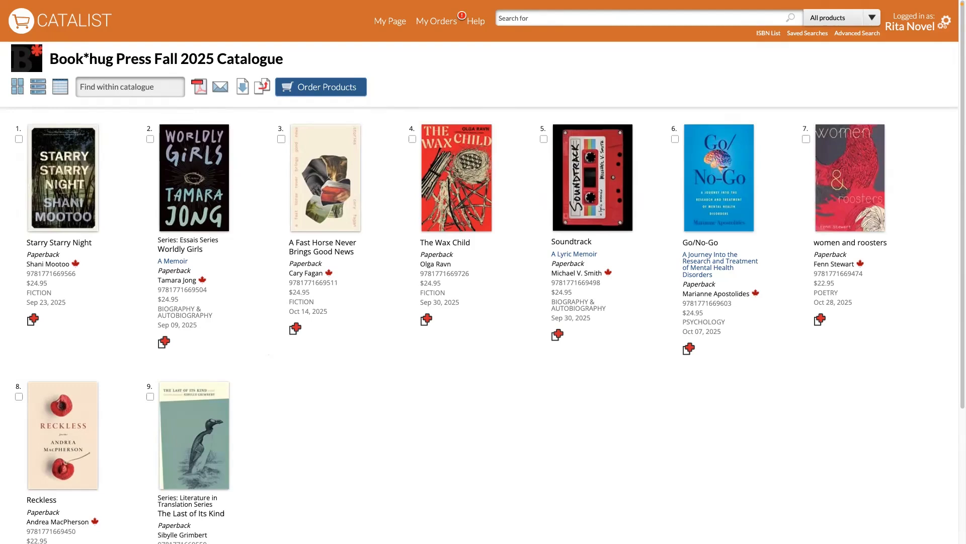
- Begin a new order from the Book*hug Press Fall 2025 Catalogue and name it "Wonder Books - UTP - Fall 2025"
{"action": "left_click", "coordinate": [341, 89]}
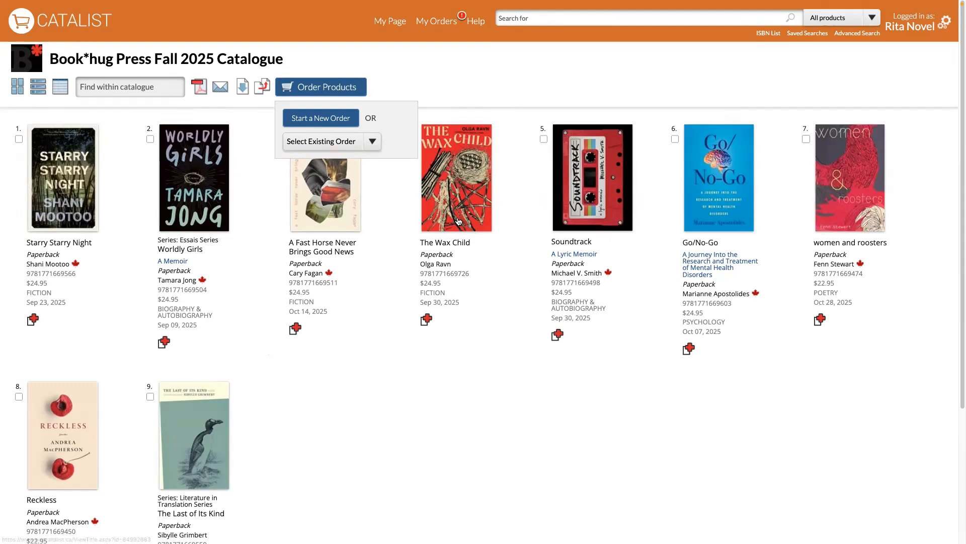
{"action": "left_click", "coordinate": [342, 119]}
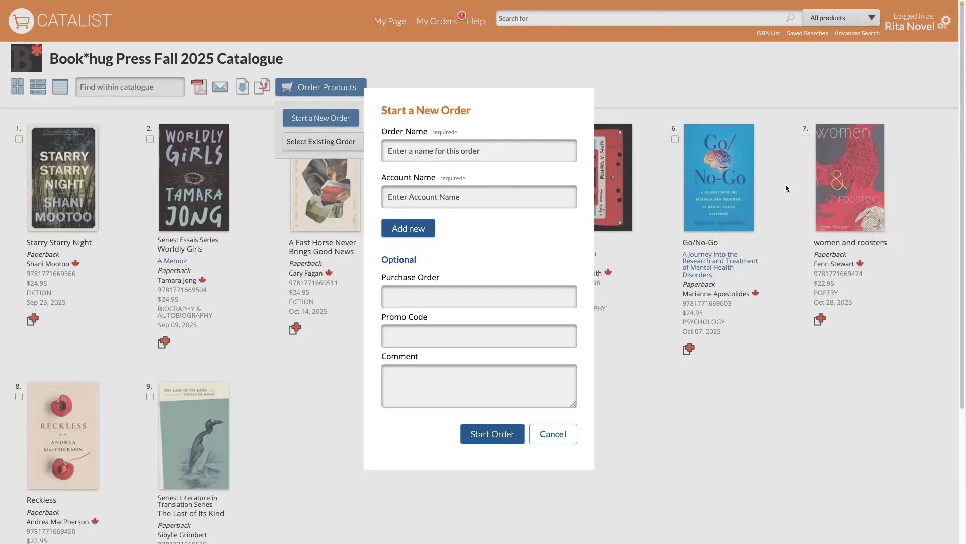
{"action": "left_click", "coordinate": [520, 153]}
{"action": "type", "text": "Wonder Books - UTP - Fall 2025"}
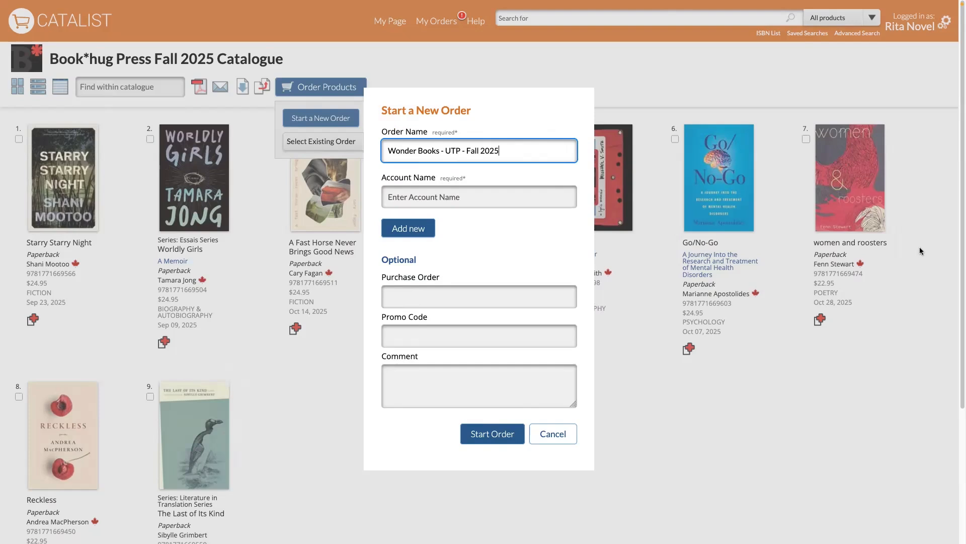
{"action": "left_click", "coordinate": [427, 195]}
{"action": "type", "text": "Wond"}
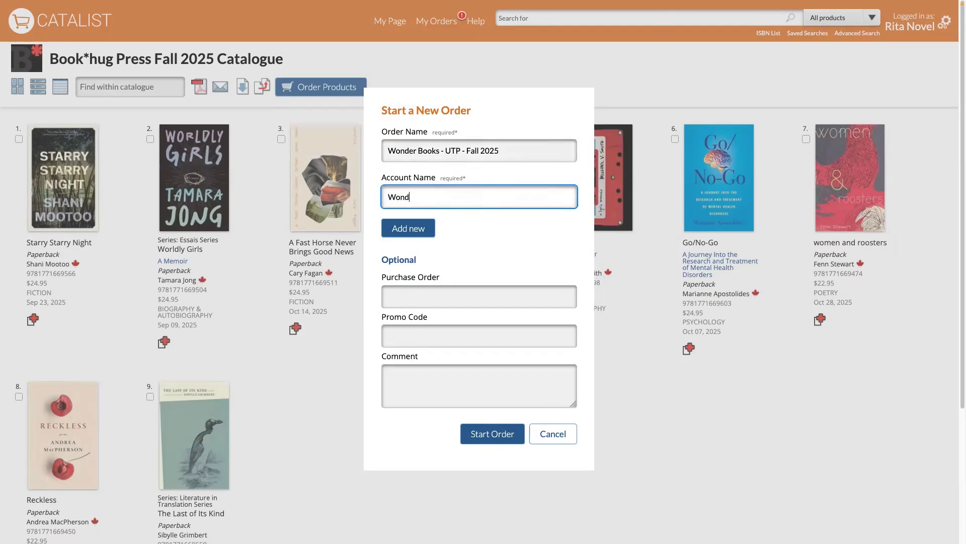
{"action": "type", "text": "er Books"}
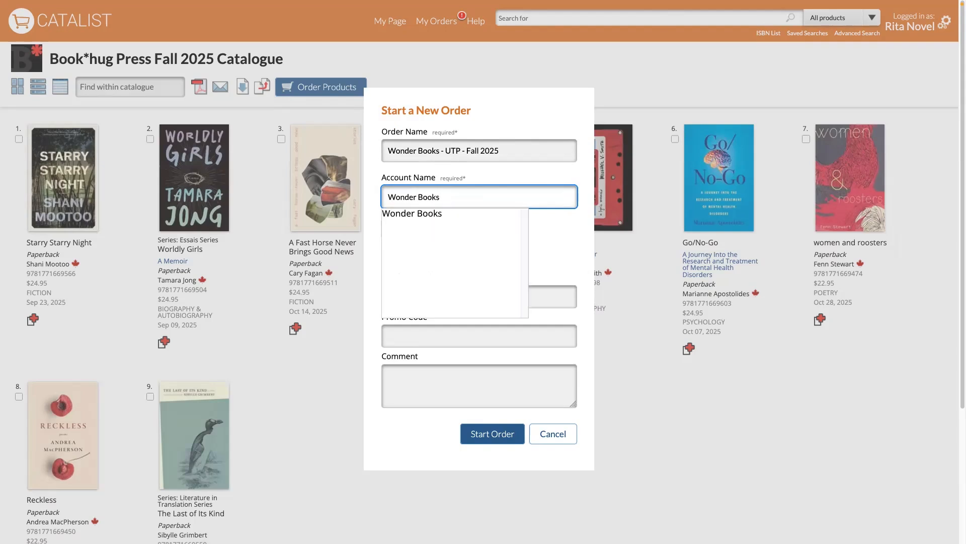
{"action": "left_click", "coordinate": [440, 214]}
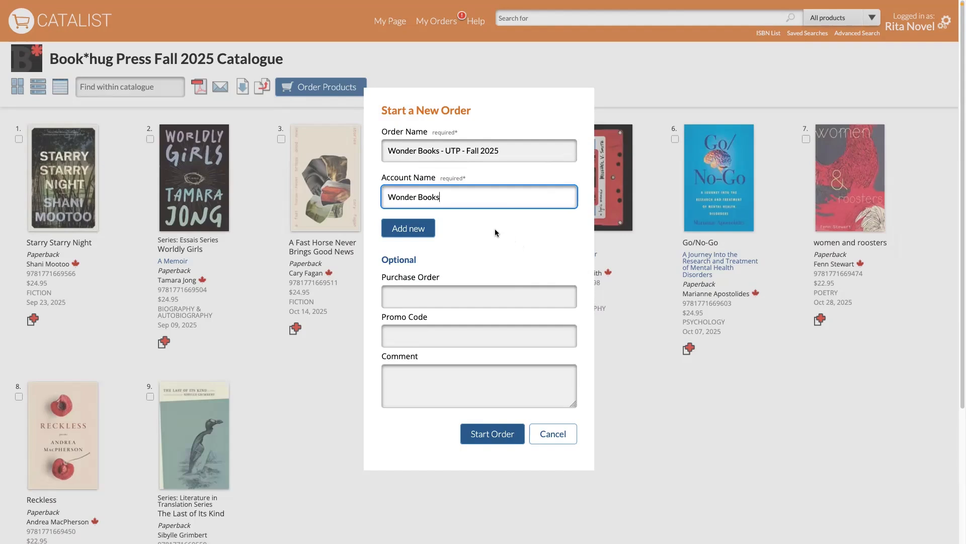
{"action": "left_click", "coordinate": [432, 230]}
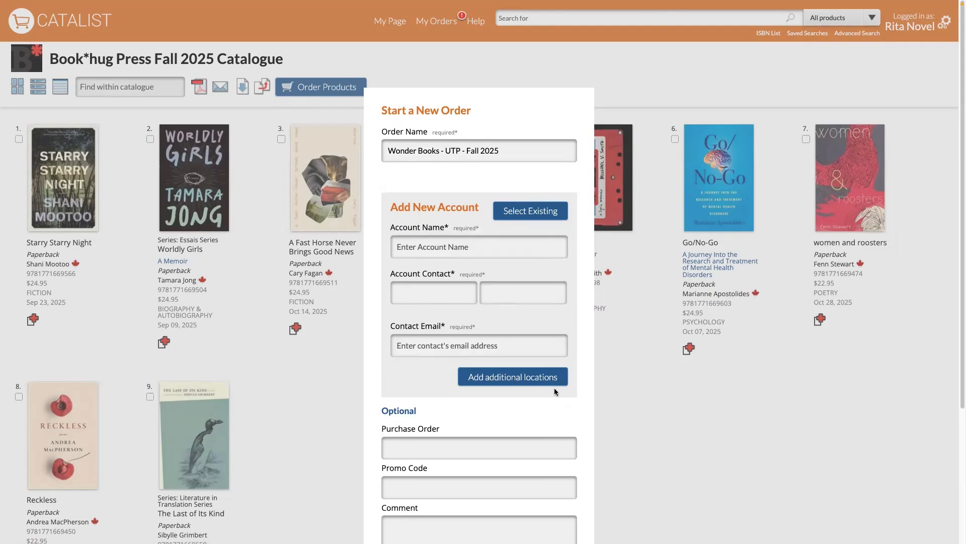
{"action": "scroll", "coordinate": [556, 392], "scroll_direction": "down", "scroll_amount": 1}
{"action": "left_click", "coordinate": [518, 193]}
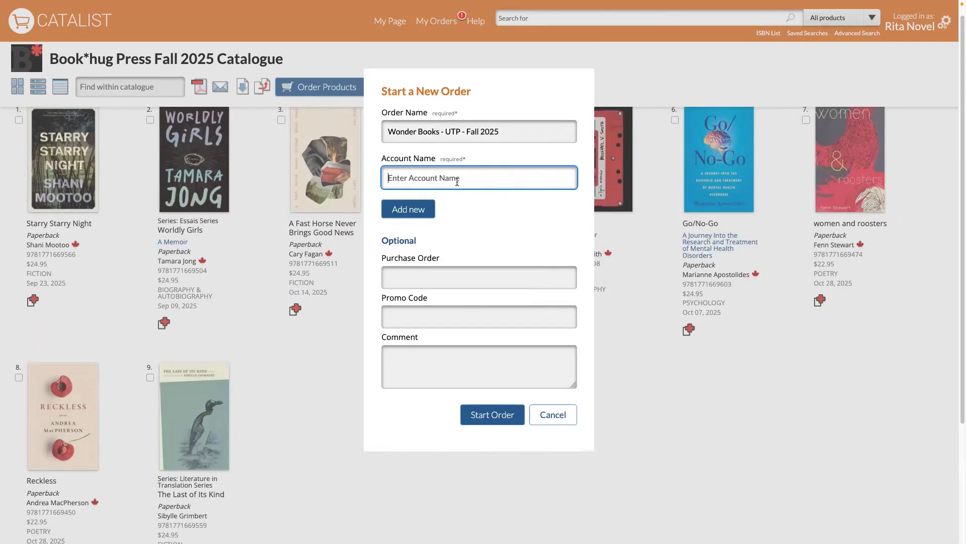
- Choose the existing Wonder Books account, fill in the purchase order number, promo code F2025 and comment "From sales meeting, Fall 2025", and start the order
{"action": "type", "text": "Wonder Books"}
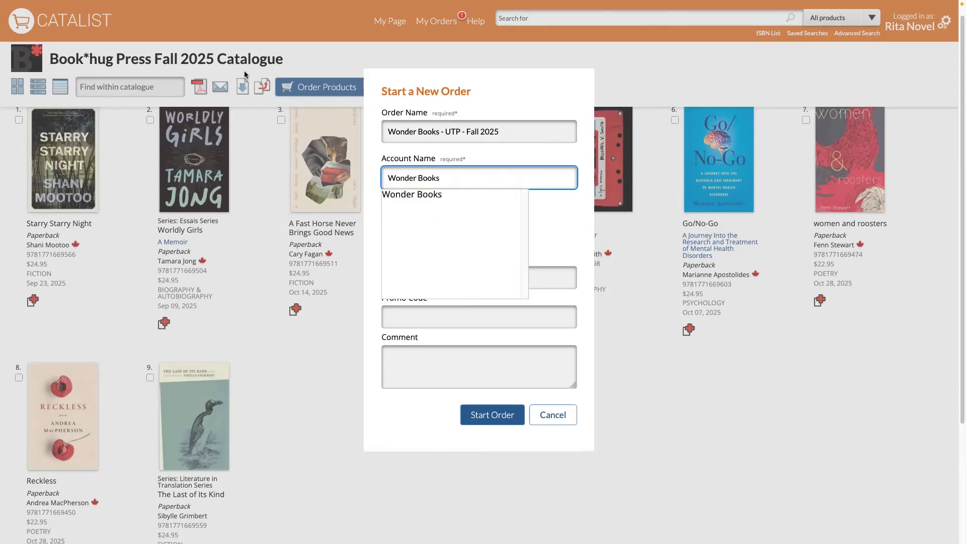
{"action": "left_click", "coordinate": [398, 195]}
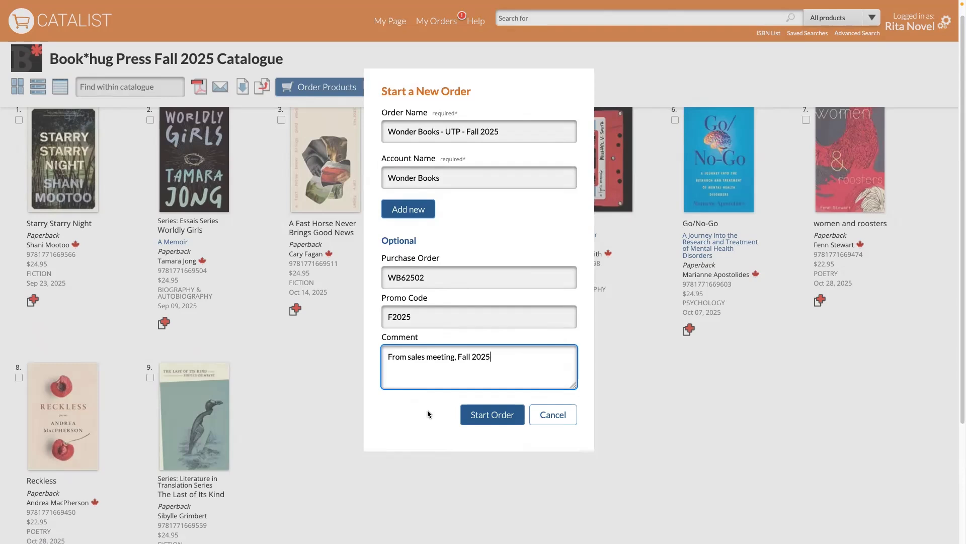
{"action": "left_click", "coordinate": [478, 416]}
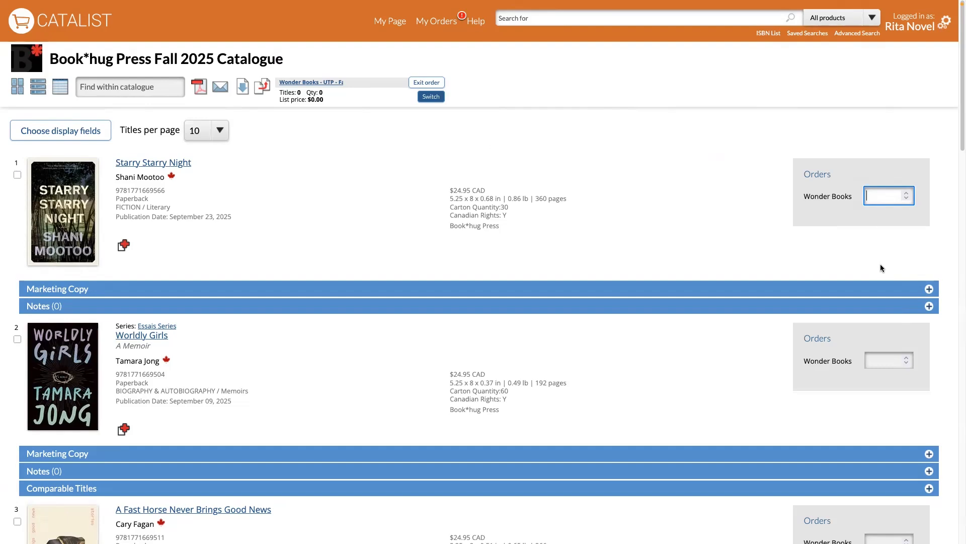
- Order 5 copies of Starry Starry Night and 1 each of Worldly Girls and A Fast Horse Never Brings Good News, then exit the order
{"action": "type", "text": "5"}
{"action": "double_click", "coordinate": [907, 356]}
{"action": "left_click", "coordinate": [907, 361]}
{"action": "scroll", "coordinate": [864, 420], "scroll_direction": "down", "scroll_amount": 1}
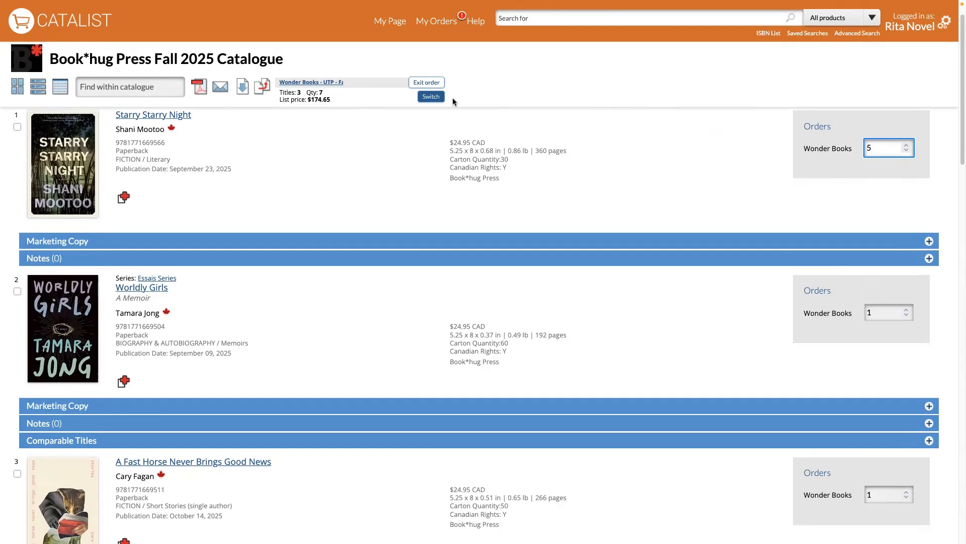
{"action": "left_click", "coordinate": [436, 83]}
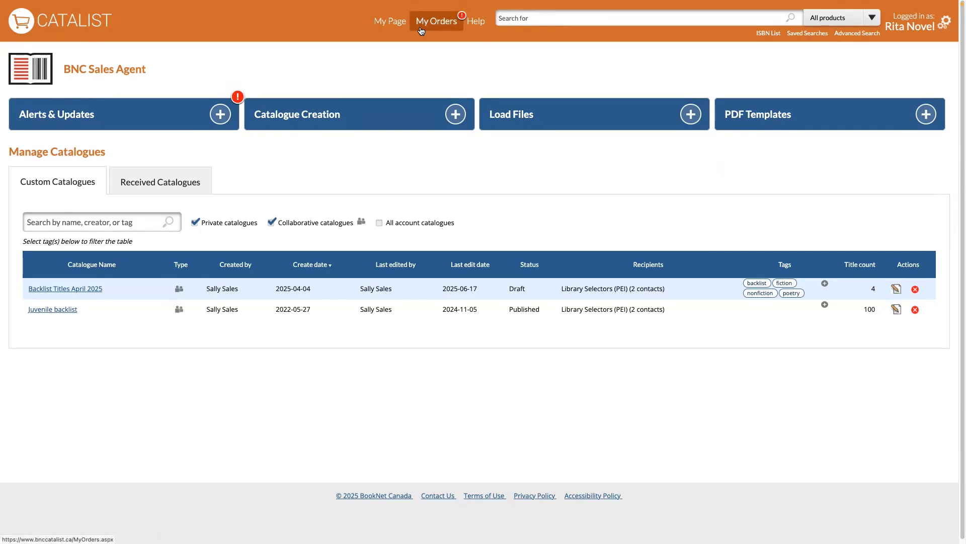
{"action": "left_click", "coordinate": [422, 31]}
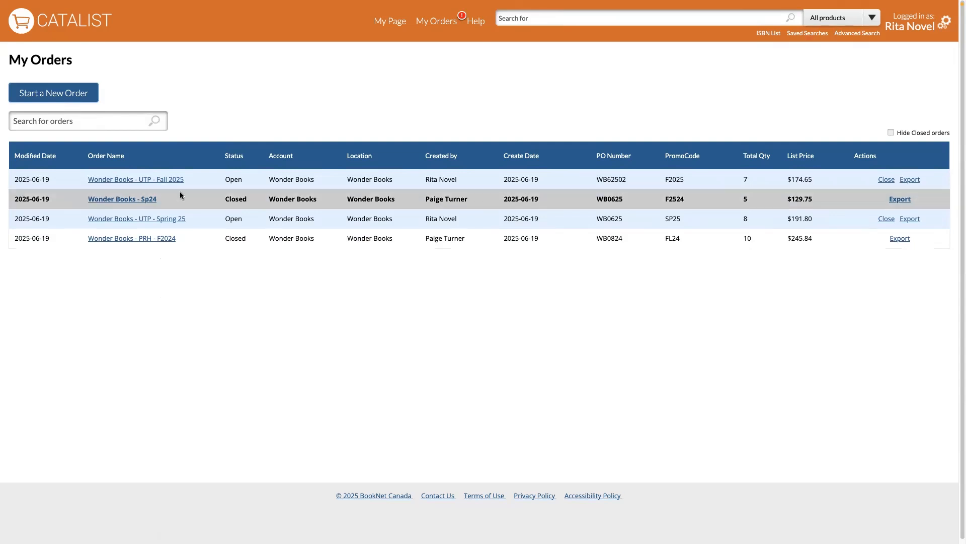
{"action": "left_click", "coordinate": [170, 180]}
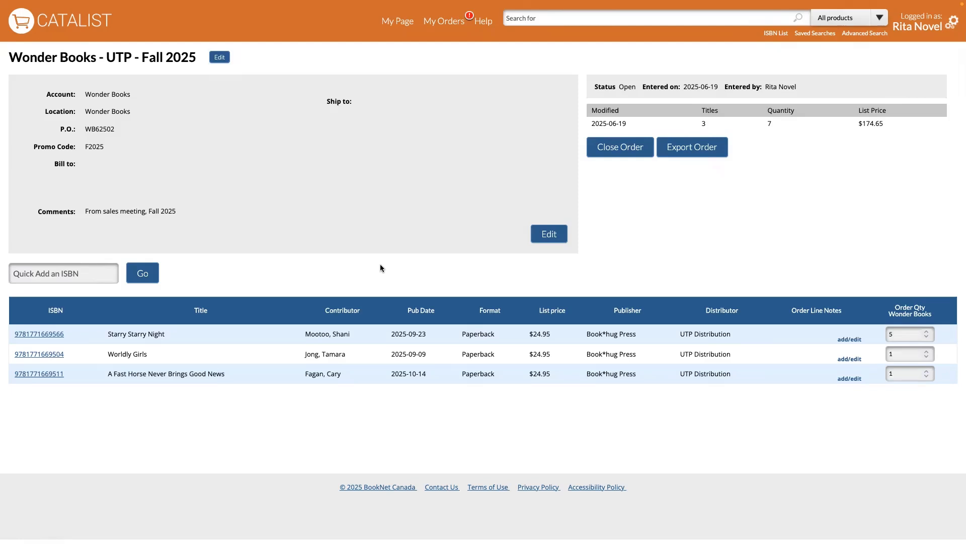
{"action": "left_click", "coordinate": [112, 271]}
{"action": "key", "text": "ctrl+v"}
{"action": "left_click", "coordinate": [142, 273]}
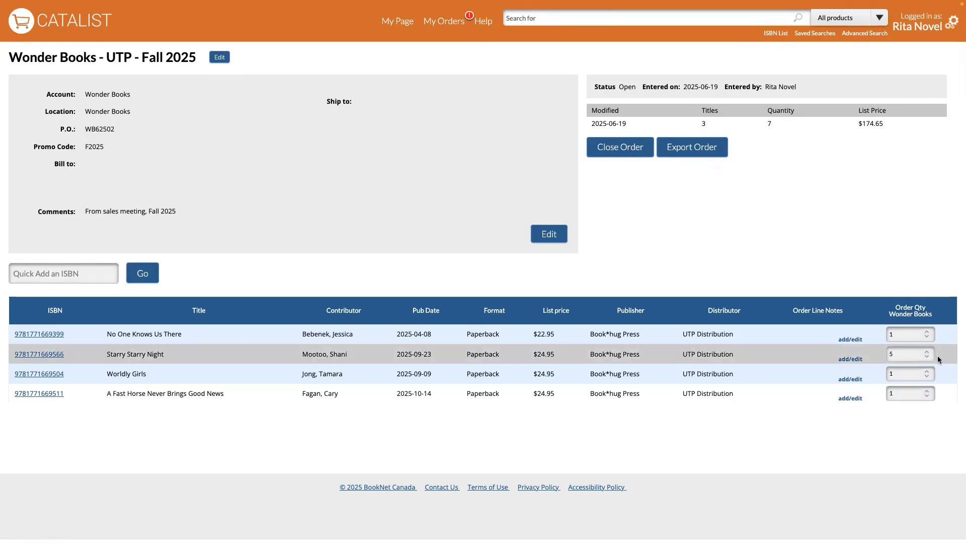
- Set the order quantity to 2 for No One Knows Us There and 10 for Starry Starry Night
{"action": "left_click", "coordinate": [927, 331]}
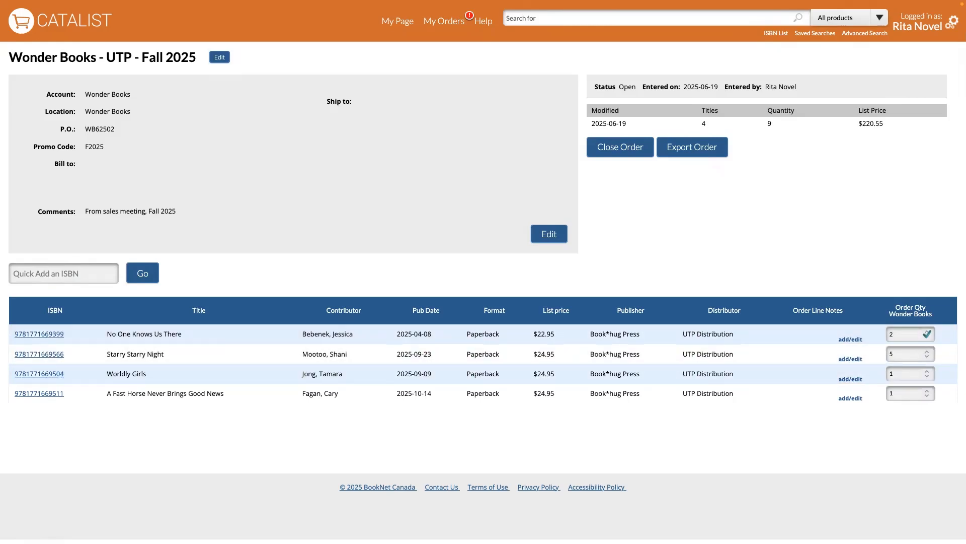
{"action": "double_click", "coordinate": [902, 354]}
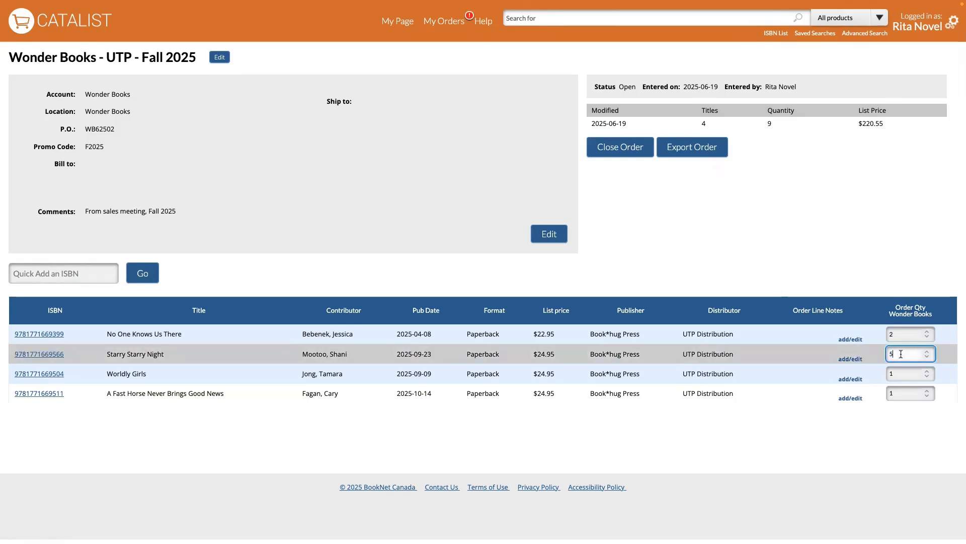
{"action": "type", "text": "10"}
- Add and save the order line note "author signing at this location" for Starry Starry Night
{"action": "left_click", "coordinate": [850, 358]}
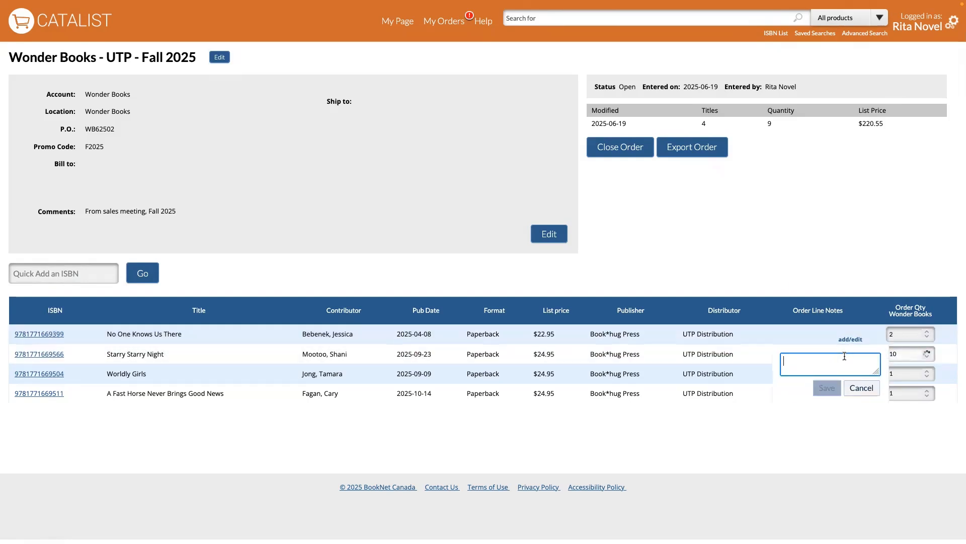
{"action": "type", "text": "author signing at this location"}
{"action": "left_click", "coordinate": [807, 390]}
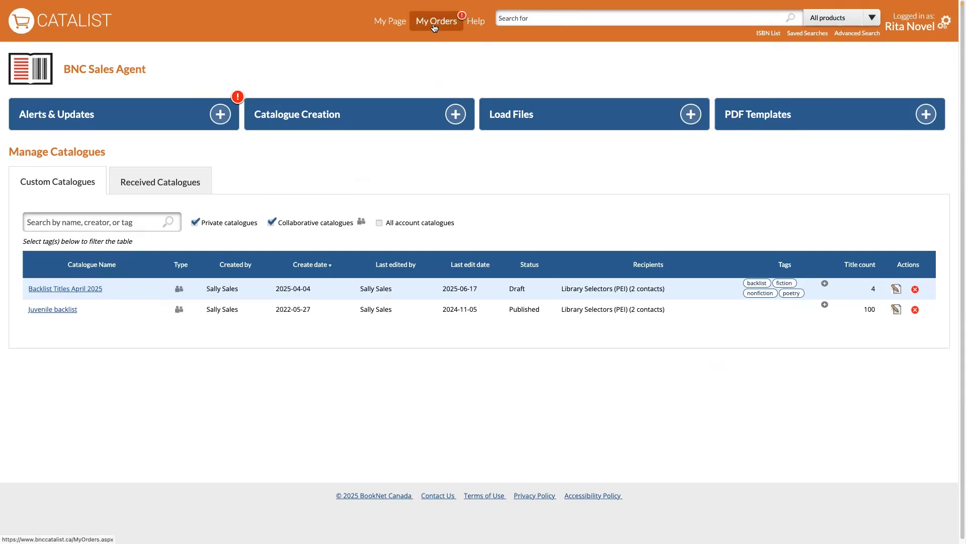
- Reopen the Wonder Books - UTP - Fall 2025 order from the orders list and bring up its export format choices
{"action": "left_click", "coordinate": [435, 27]}
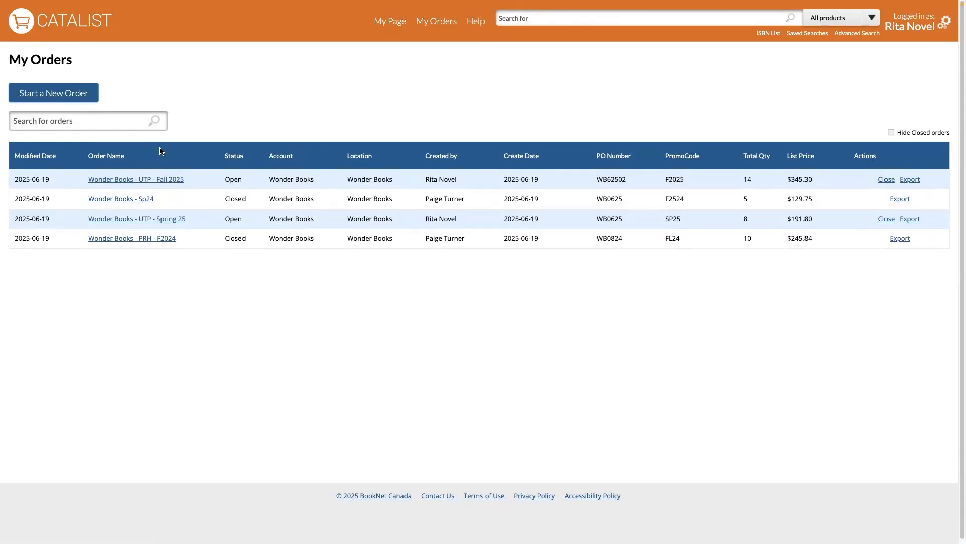
{"action": "left_click", "coordinate": [164, 179]}
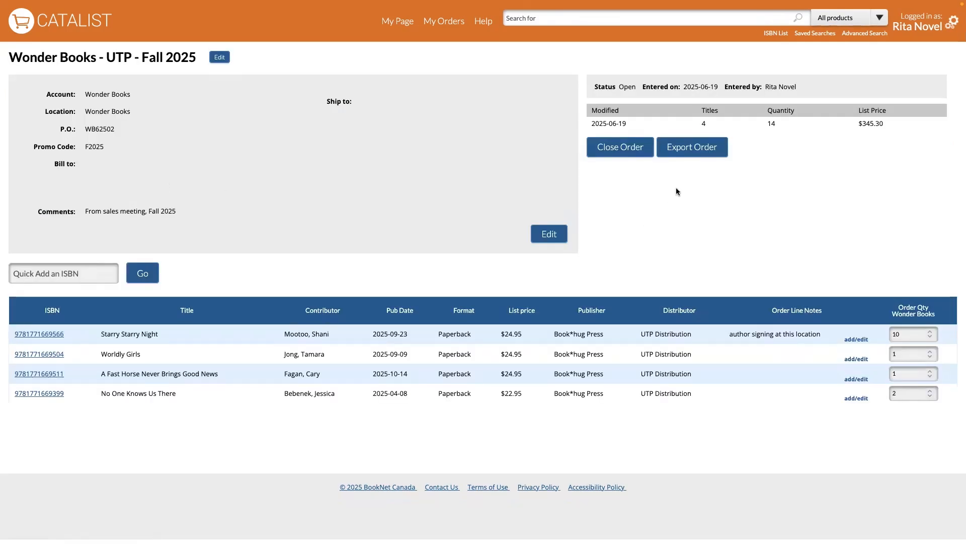
{"action": "left_click", "coordinate": [710, 146]}
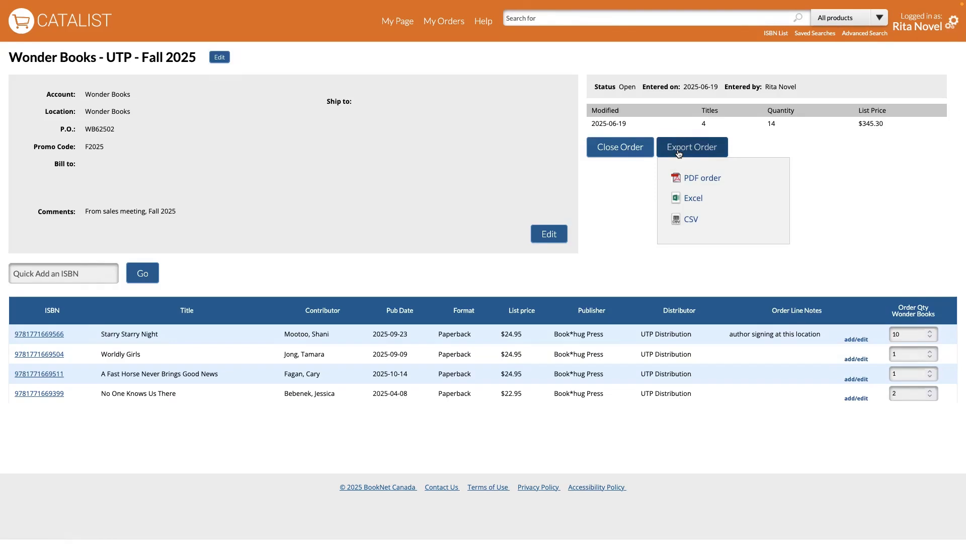